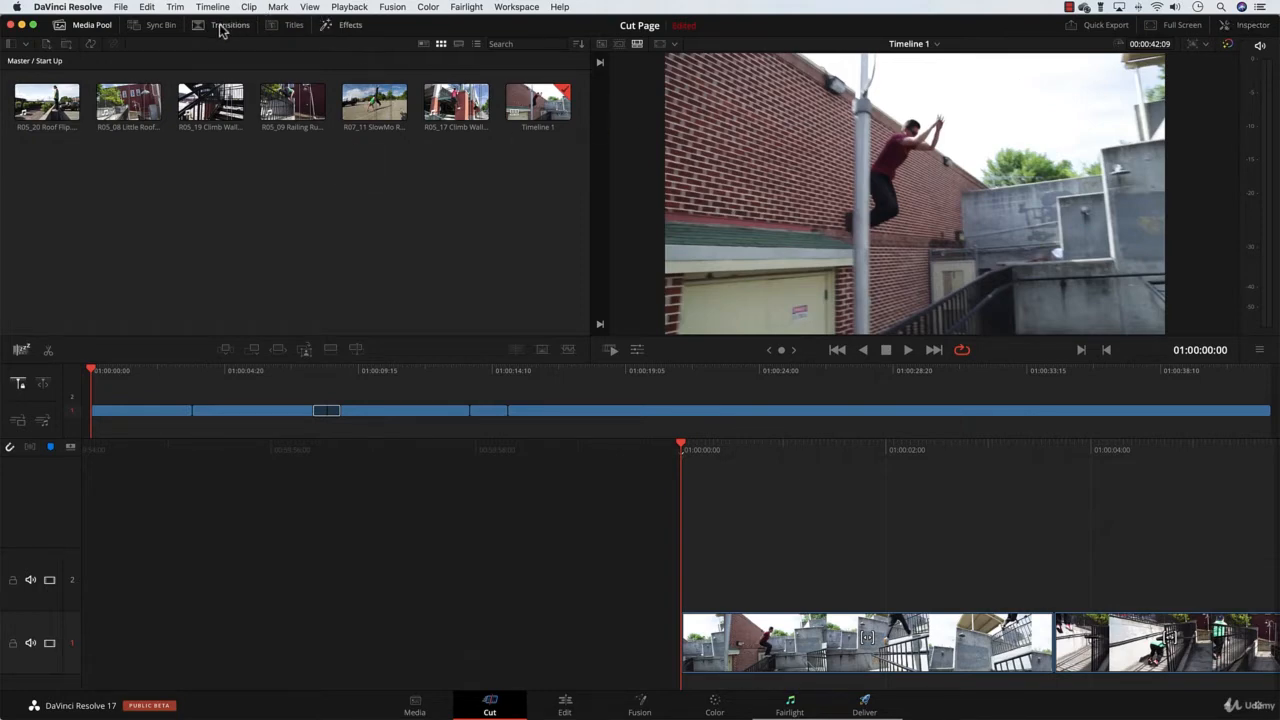
Browse the available titles and place the Center Reveal title on track 2 at the start of the timeline
{"action": "left_click", "coordinate": [276, 30]}
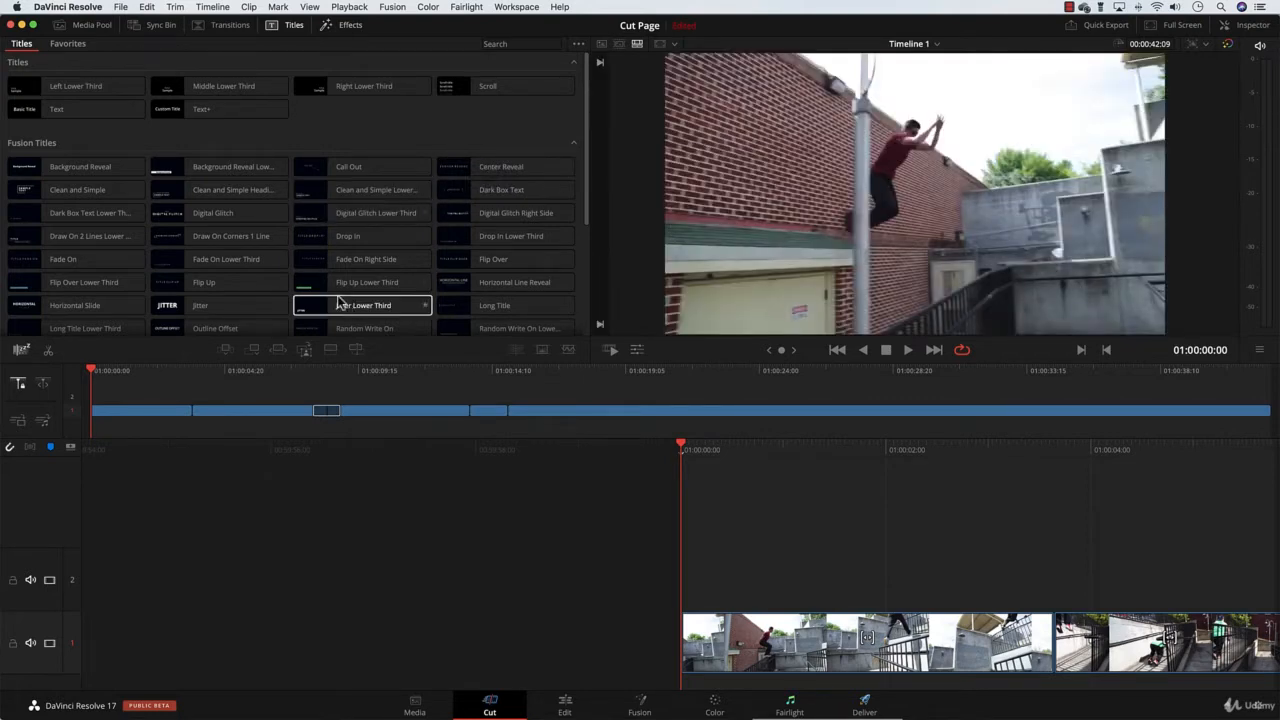
{"action": "scroll", "coordinate": [168, 300], "scroll_direction": "down", "scroll_amount": 3}
{"action": "scroll", "coordinate": [170, 305], "scroll_direction": "down", "scroll_amount": 4}
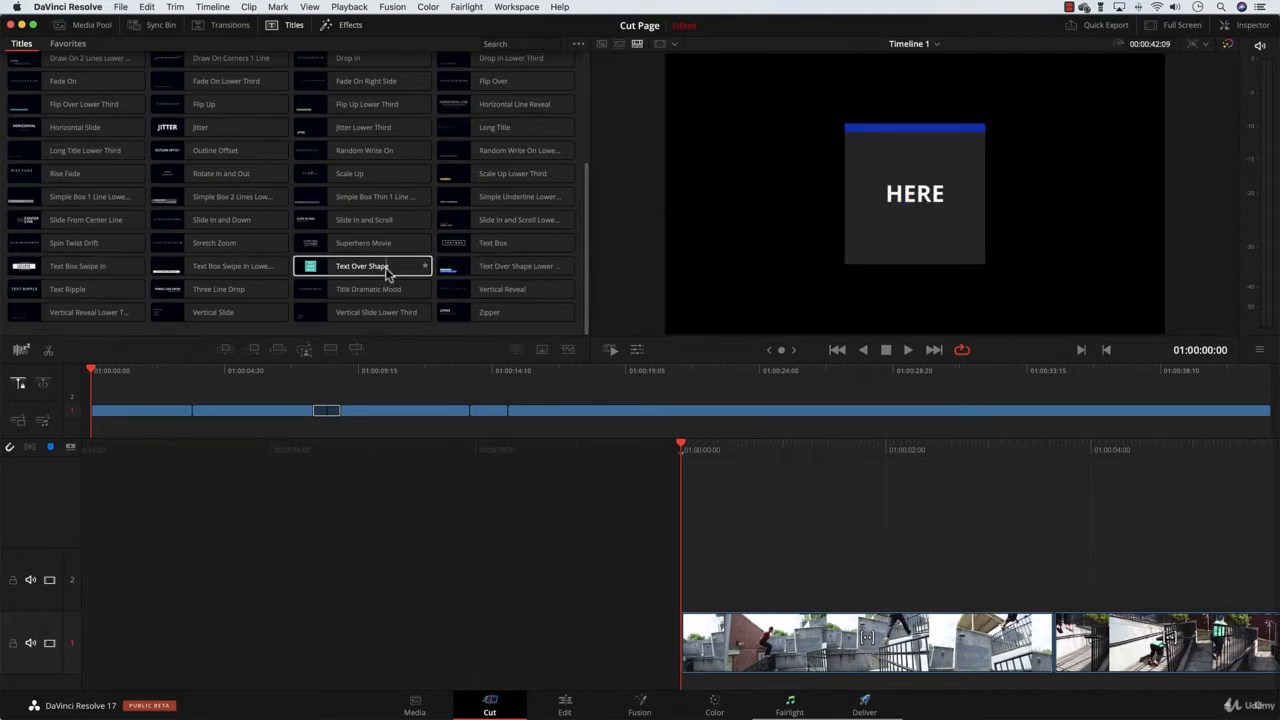
{"action": "scroll", "coordinate": [385, 268], "scroll_direction": "up", "scroll_amount": 6}
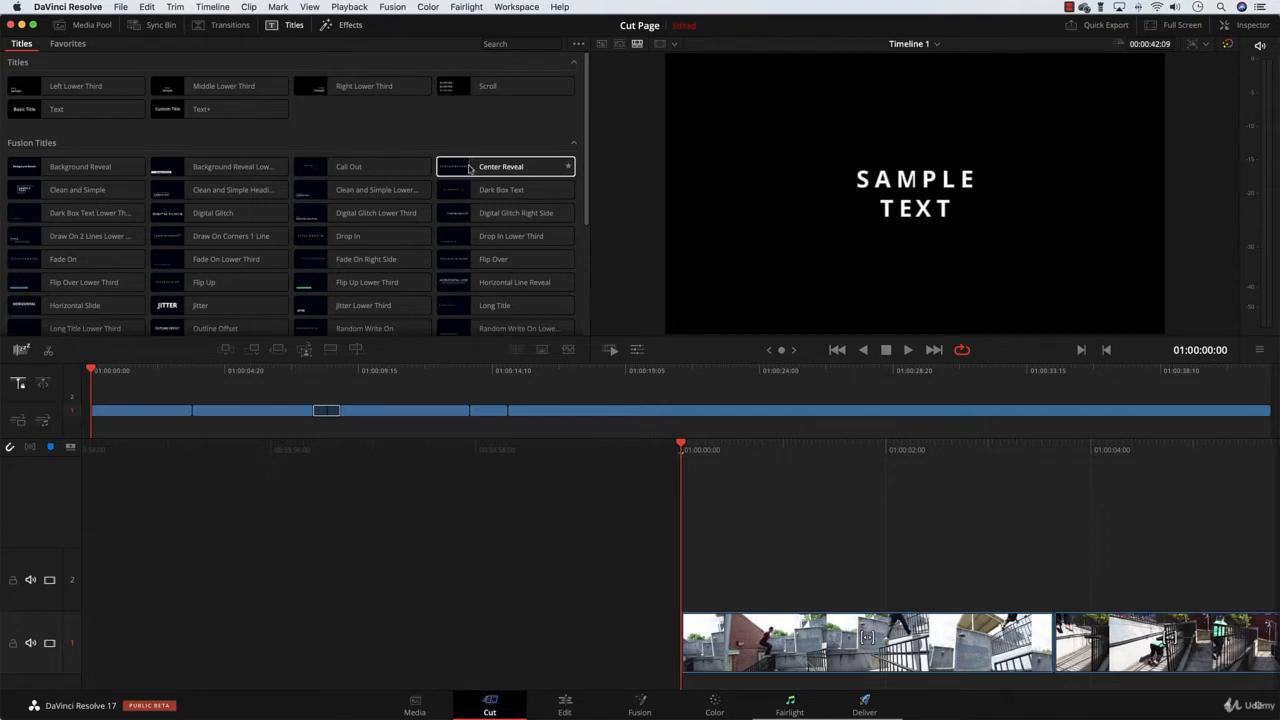
{"action": "left_click_drag", "start_coordinate": [470, 168], "coordinate": [690, 578]}
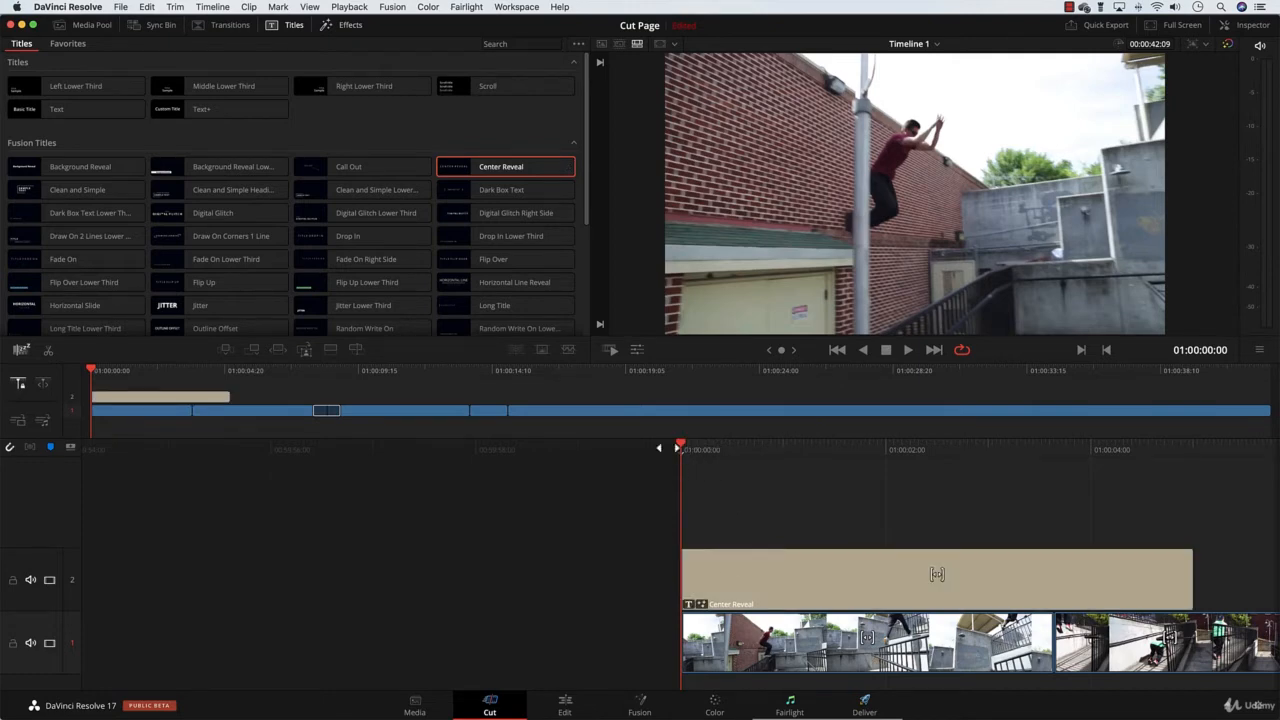
Play the timeline from its start to review the Center Reveal title over the footage
{"action": "key", "text": "space"}
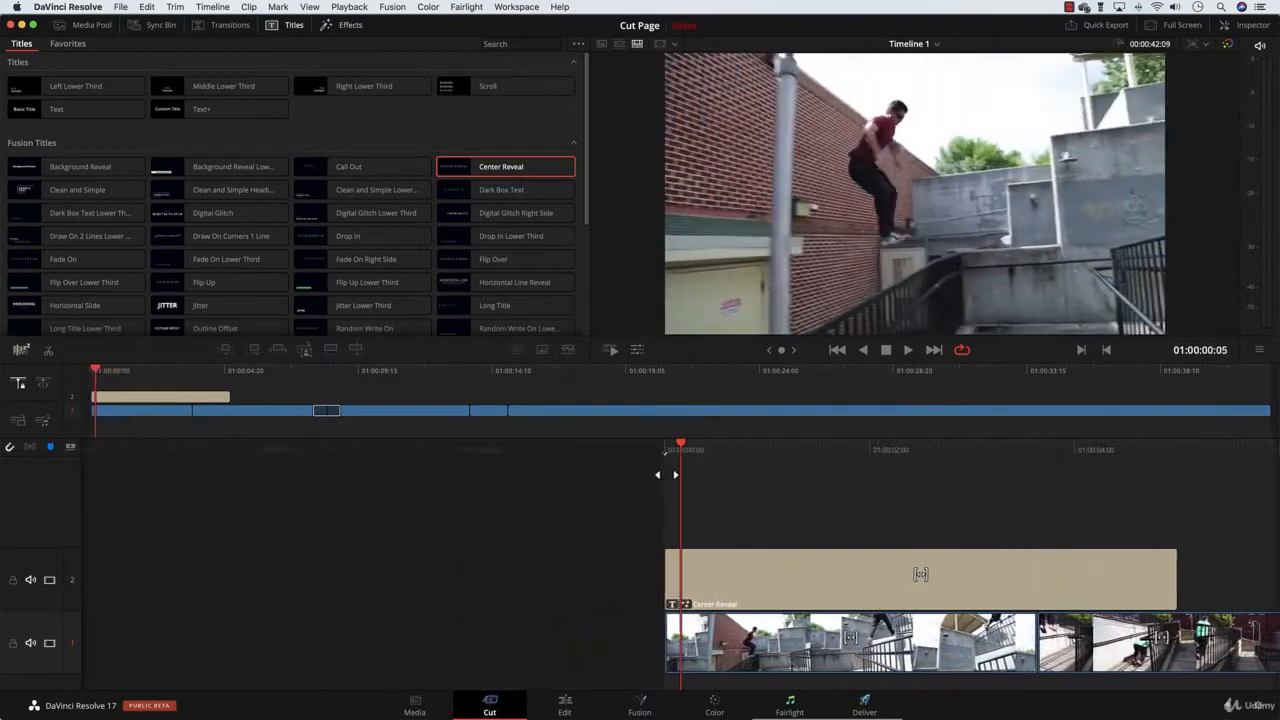
{"action": "left_click_drag", "start_coordinate": [602, 476], "coordinate": [728, 480]}
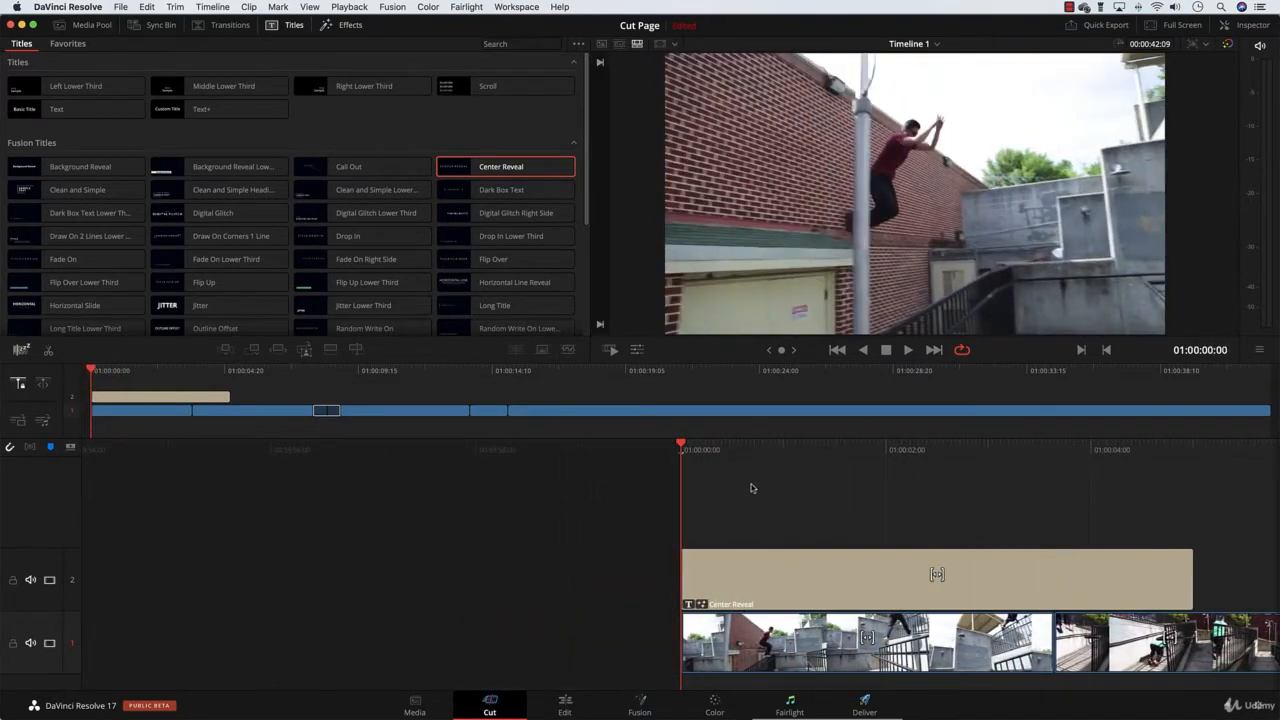
{"action": "key", "text": "space"}
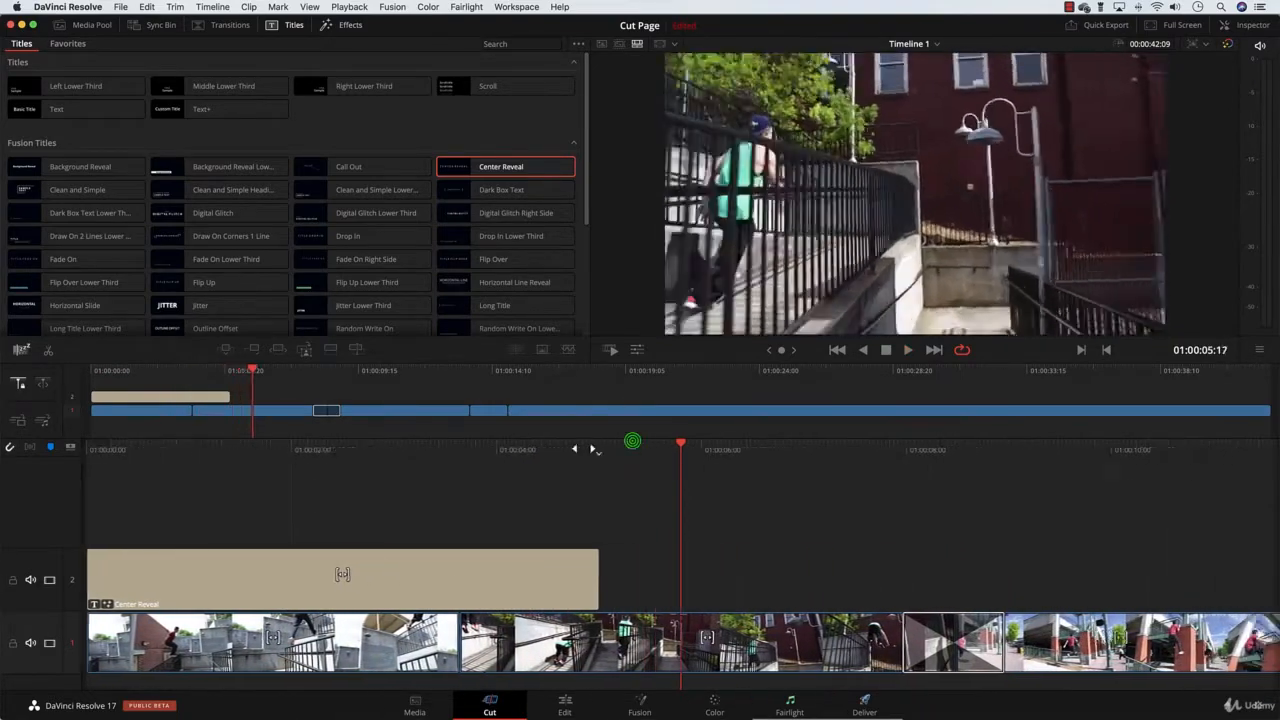
Shorten the Center Reveal title on track 2 so that it ends at 01:00:04:01
{"action": "left_click_drag", "start_coordinate": [583, 449], "coordinate": [775, 449]}
{"action": "key", "text": "space"}
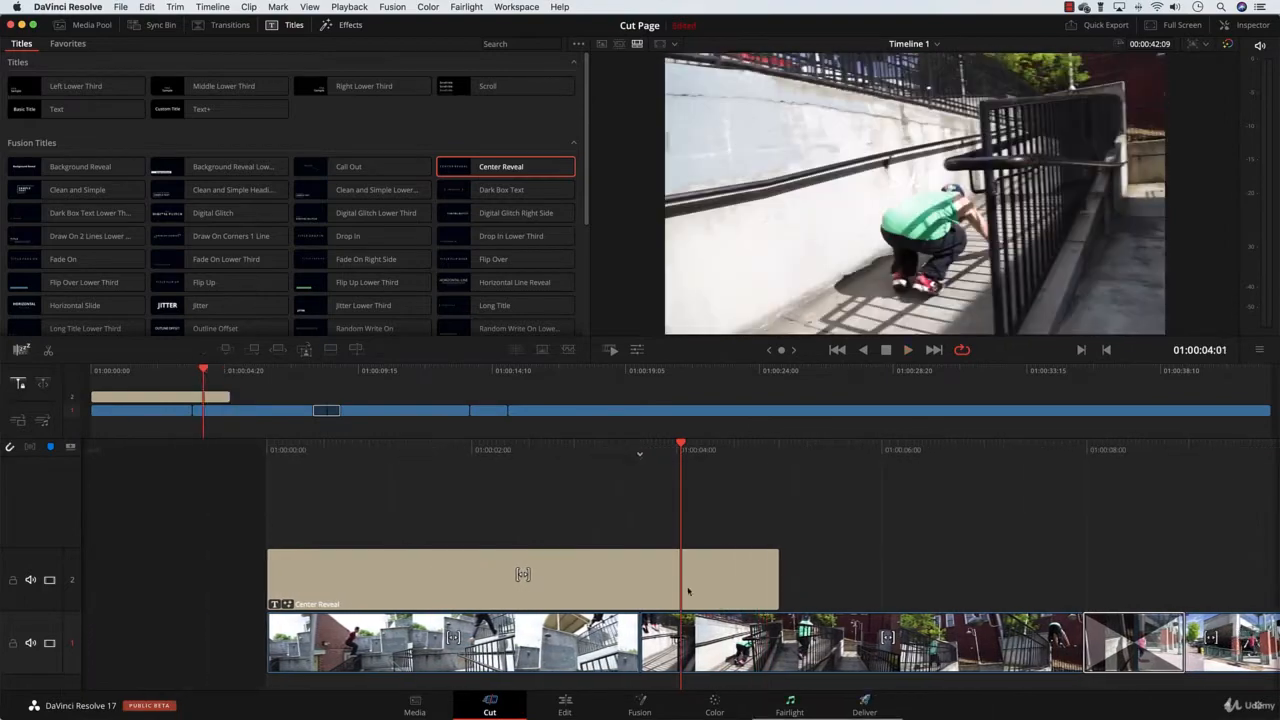
{"action": "left_click_drag", "start_coordinate": [777, 579], "coordinate": [670, 579]}
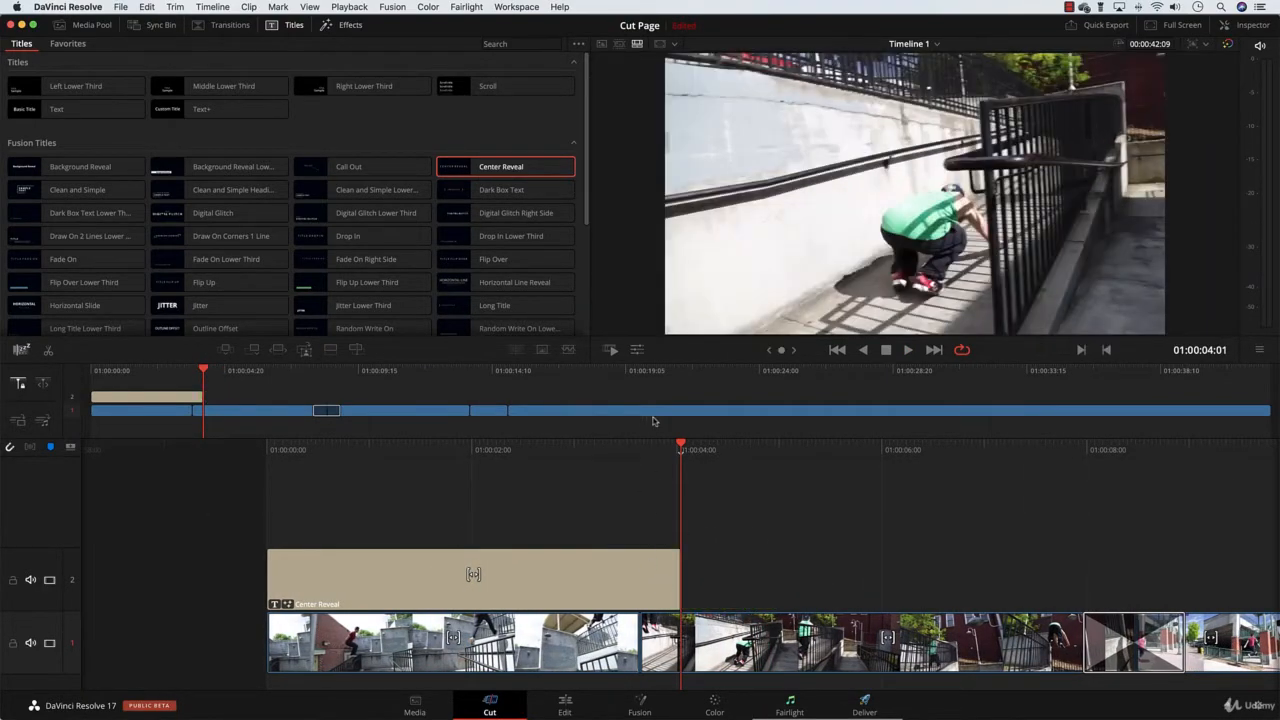
Replace the Center Reveal title's sample text with "Parkour" and "2020" on two lines
{"action": "left_click_drag", "start_coordinate": [649, 446], "coordinate": [745, 478]}
{"action": "left_click", "coordinate": [628, 593]}
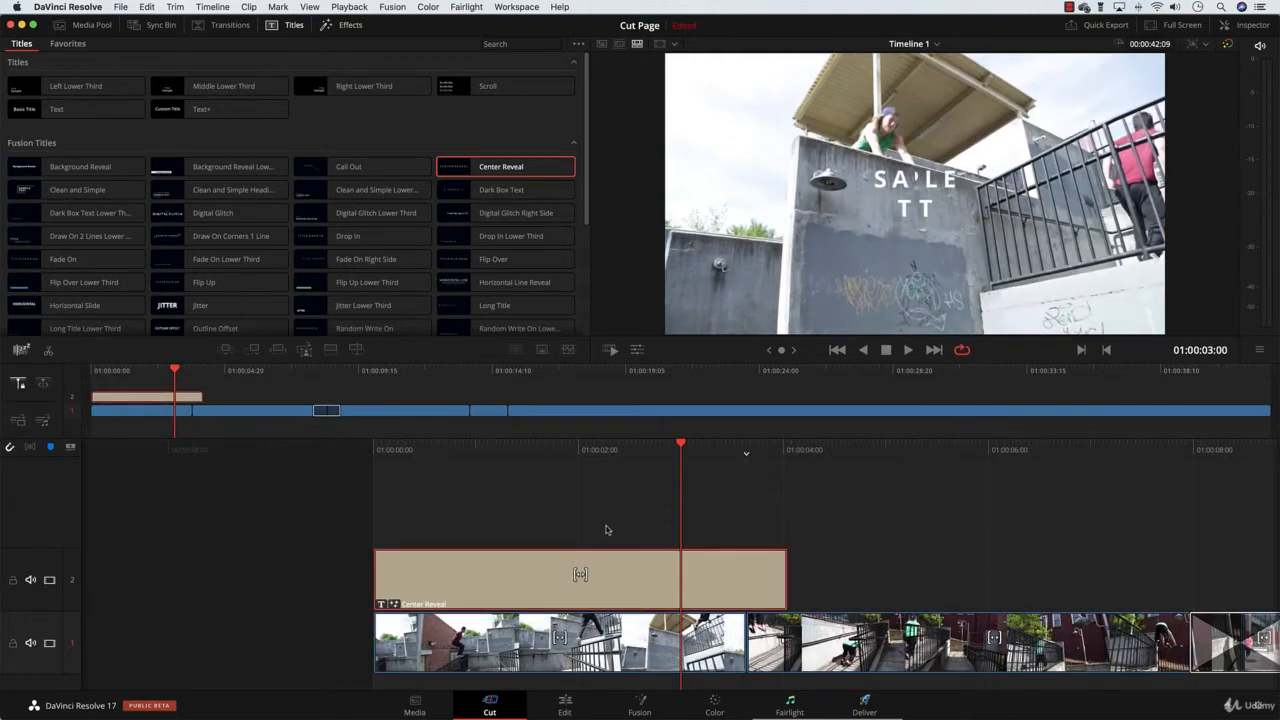
{"action": "left_click", "coordinate": [1250, 26]}
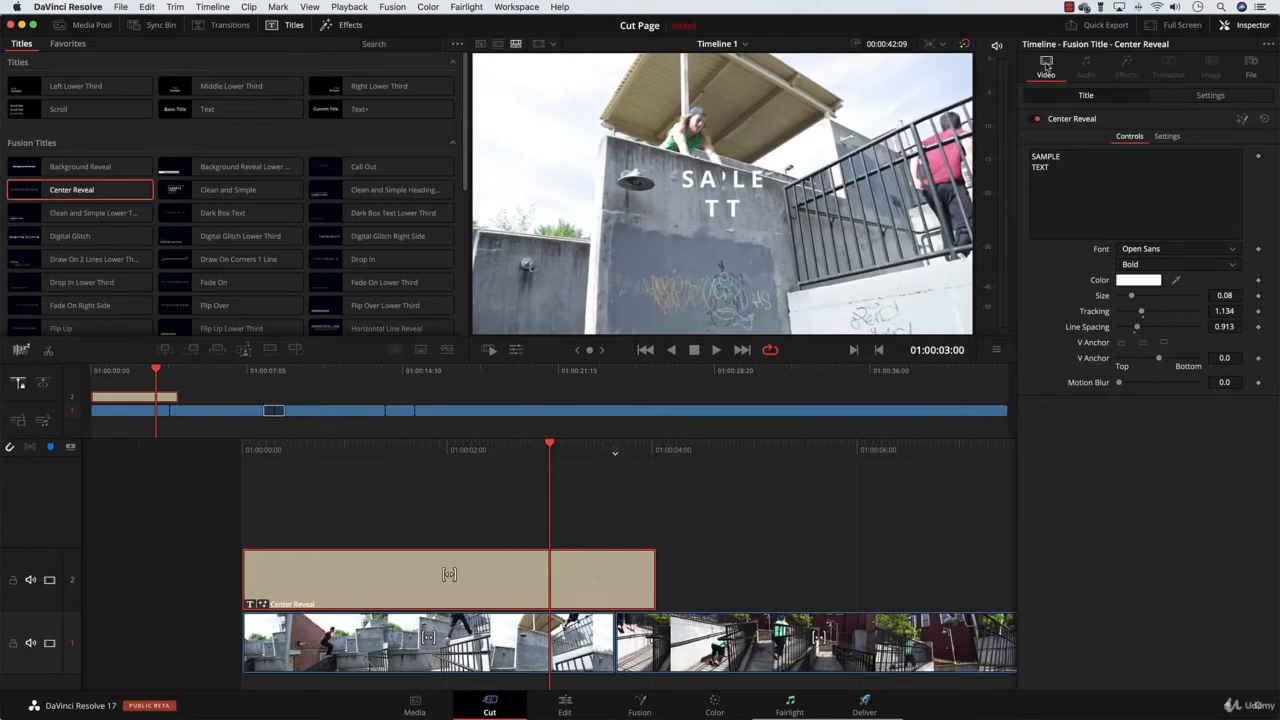
{"action": "left_click", "coordinate": [1063, 170]}
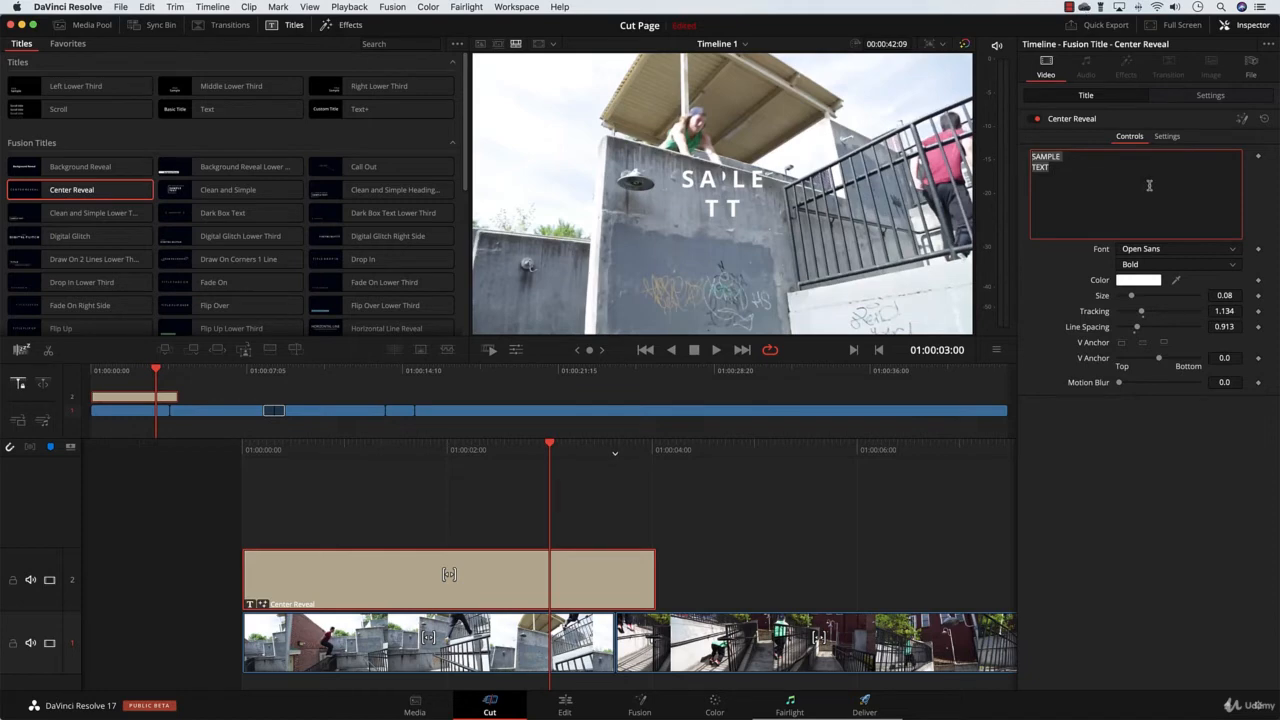
{"action": "type", "text": "Par"}
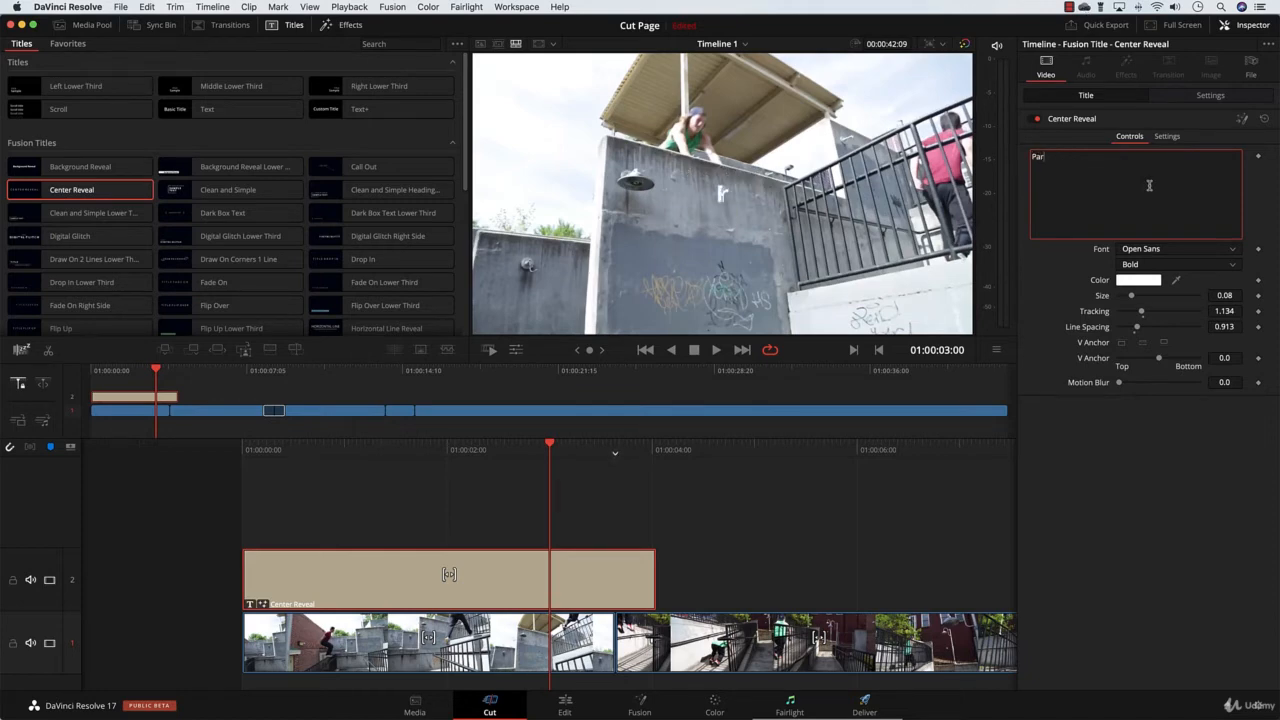
{"action": "type", "text": "kour "}
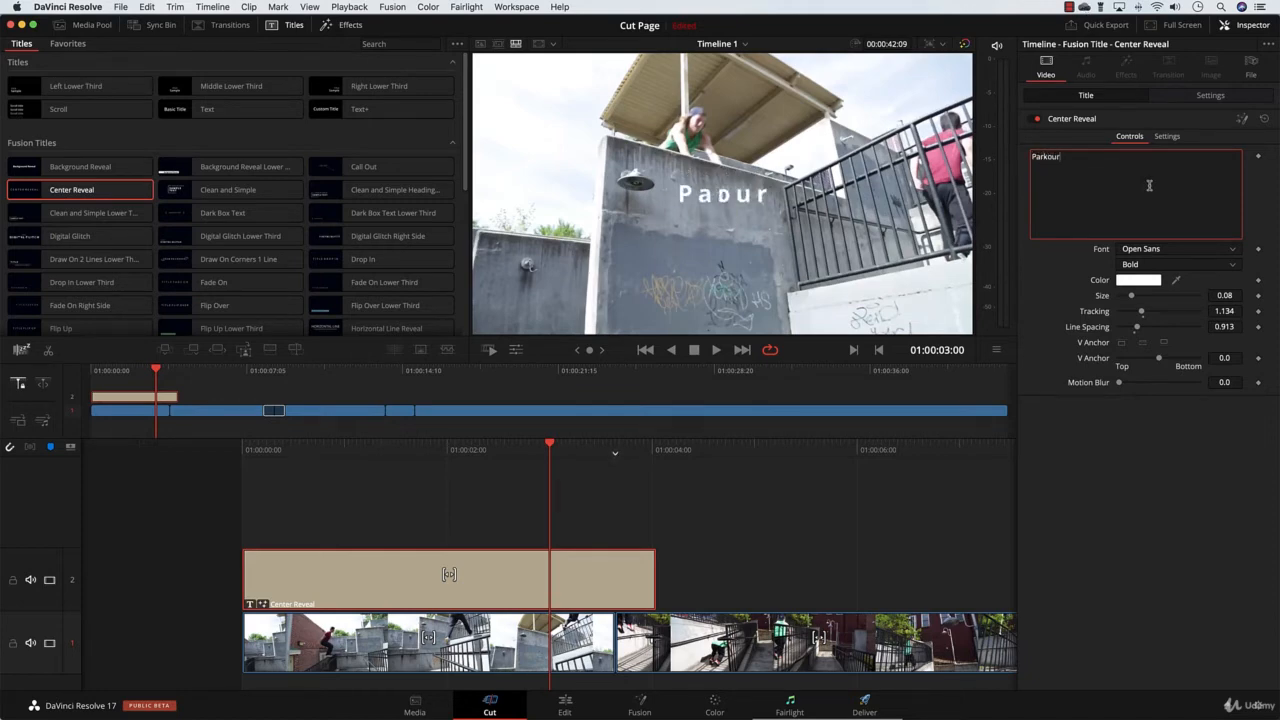
{"action": "type", "text": "2020"}
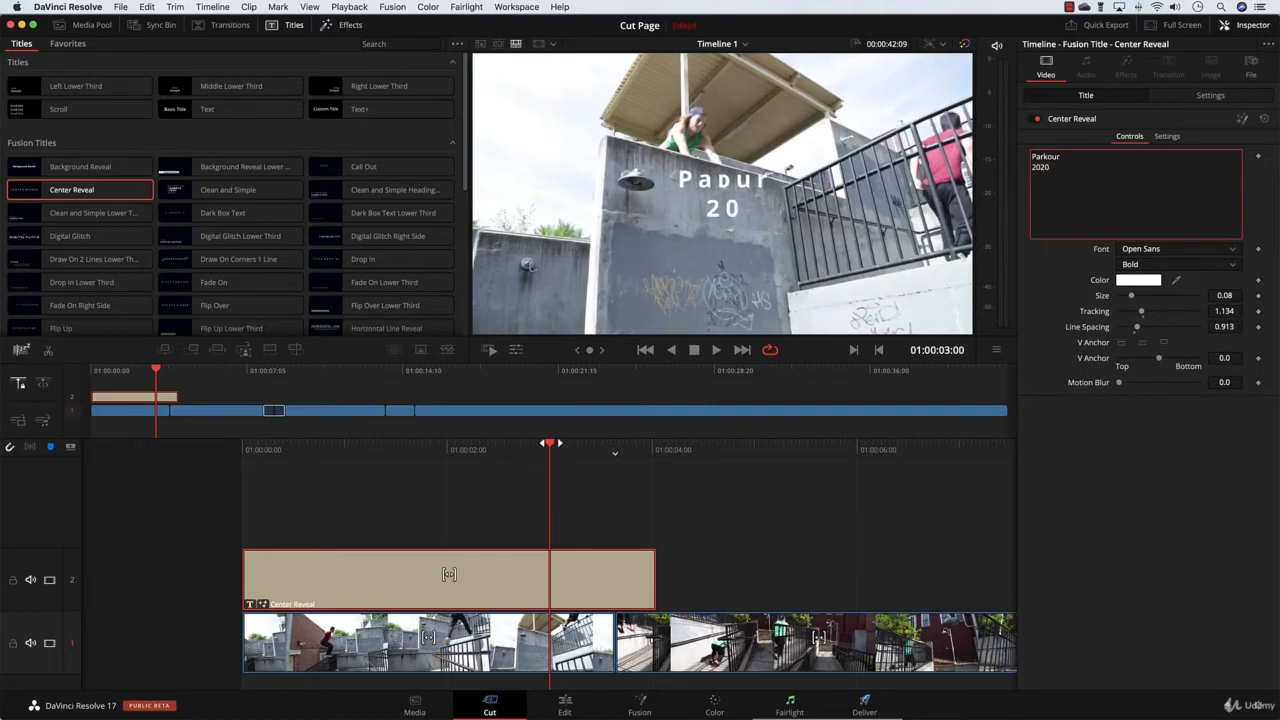
Style the Parkour 2020 title text in black with size 0.1614, tracking 1.197 and line spacing 0.661
{"action": "left_click_drag", "start_coordinate": [551, 443], "coordinate": [601, 458]}
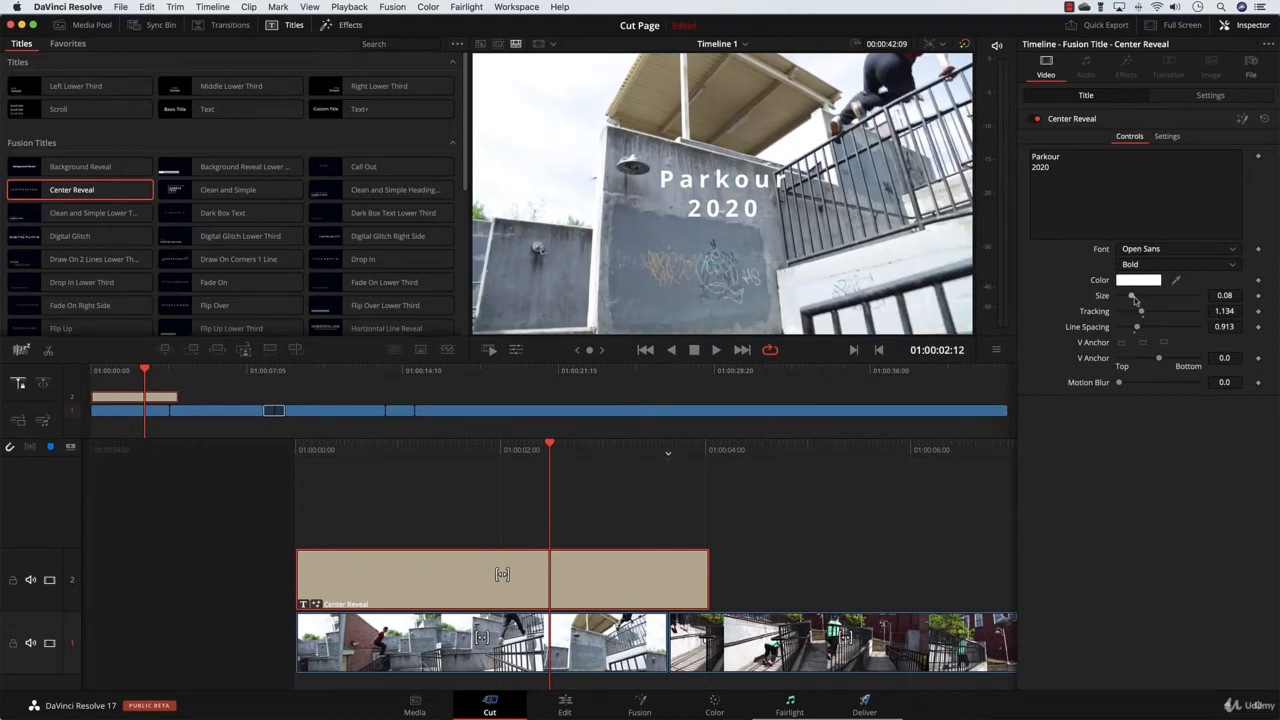
{"action": "left_click_drag", "start_coordinate": [1134, 298], "coordinate": [1146, 301]}
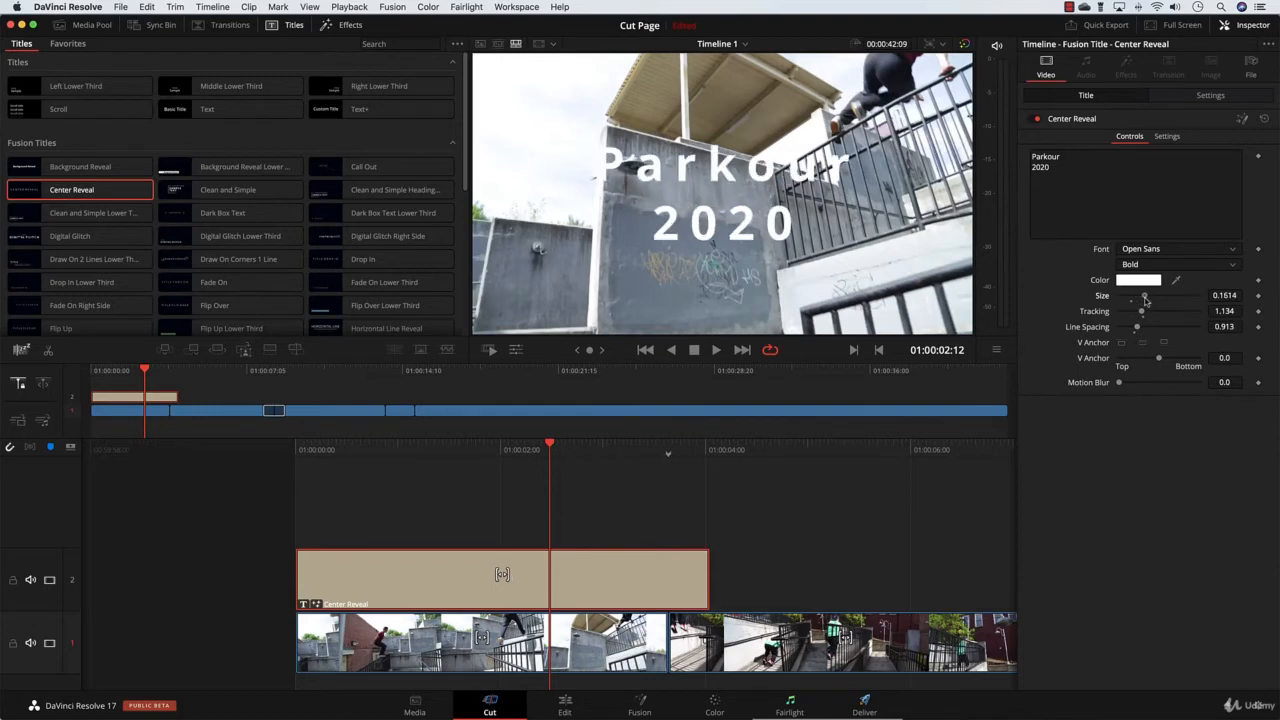
{"action": "left_click", "coordinate": [1138, 280]}
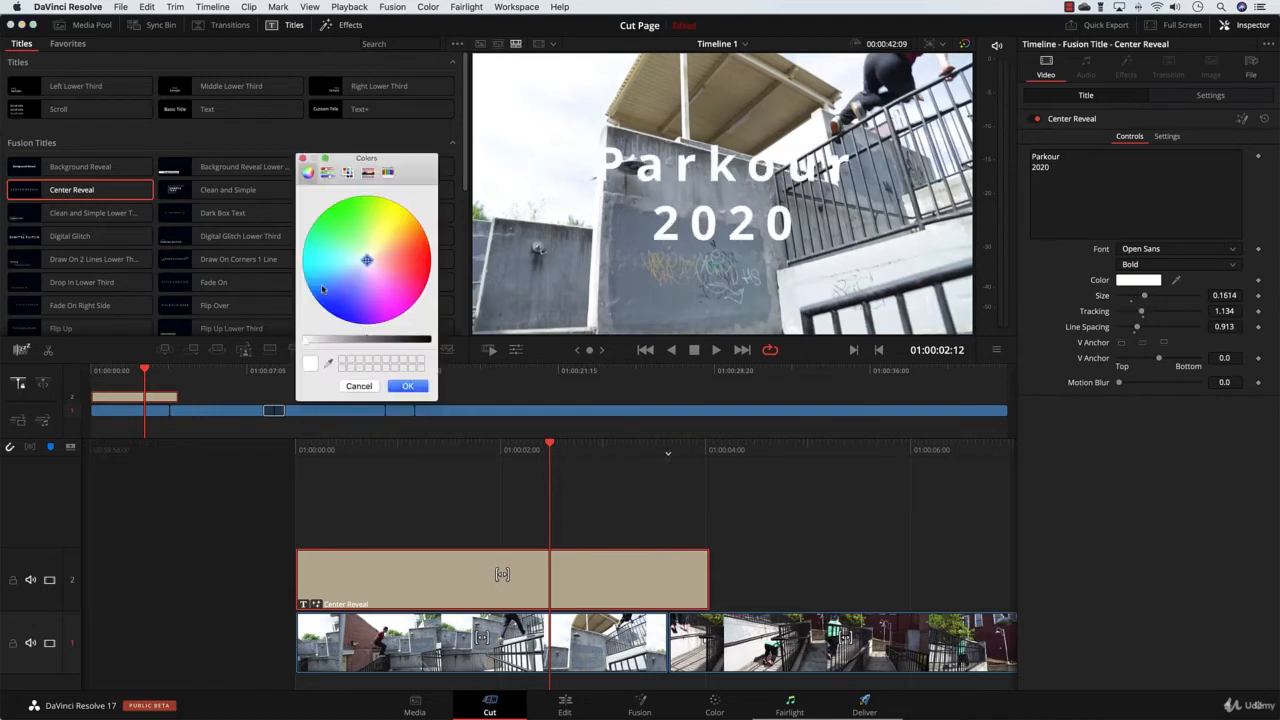
{"action": "left_click_drag", "start_coordinate": [393, 340], "coordinate": [430, 341]}
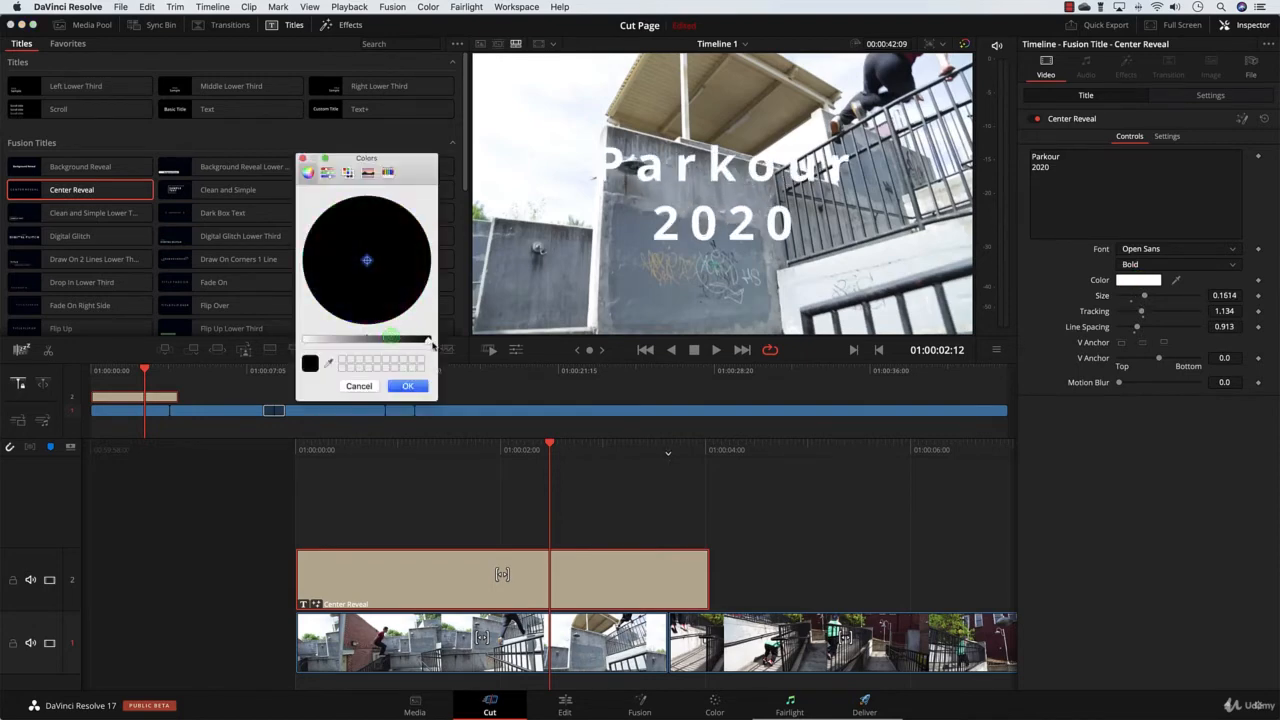
{"action": "left_click", "coordinate": [407, 386]}
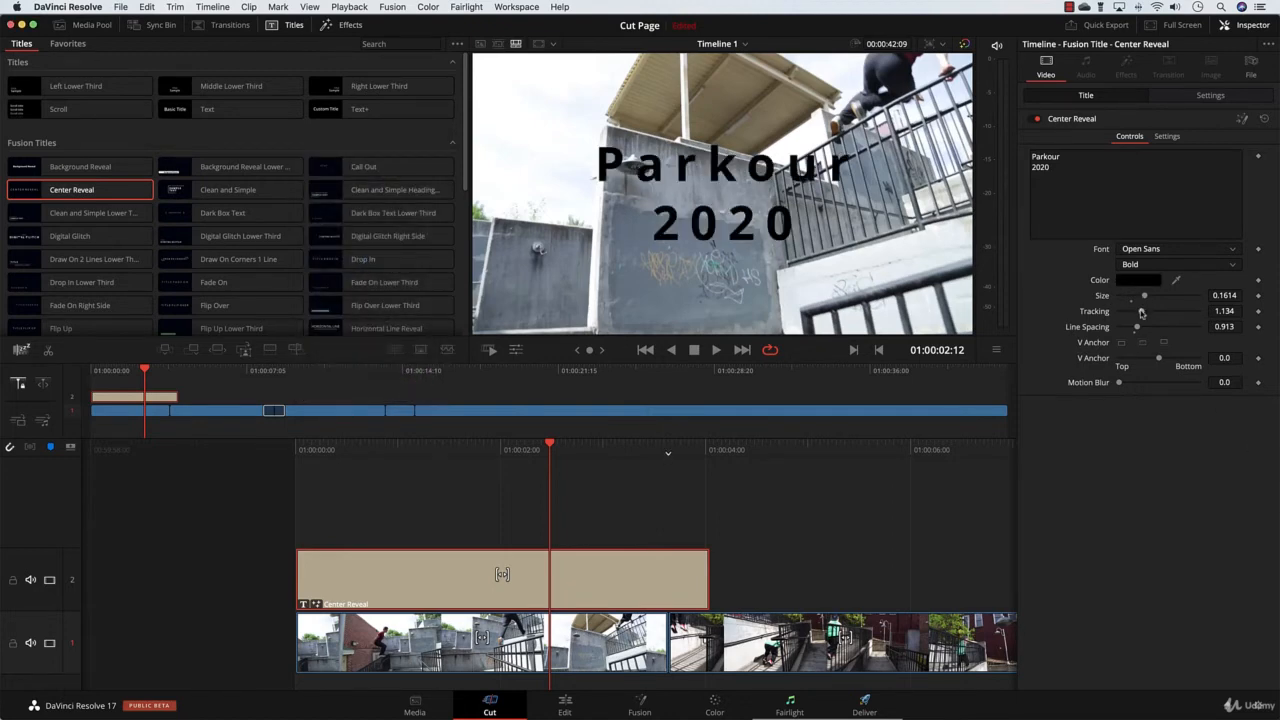
{"action": "left_click_drag", "start_coordinate": [1141, 311], "coordinate": [1133, 331]}
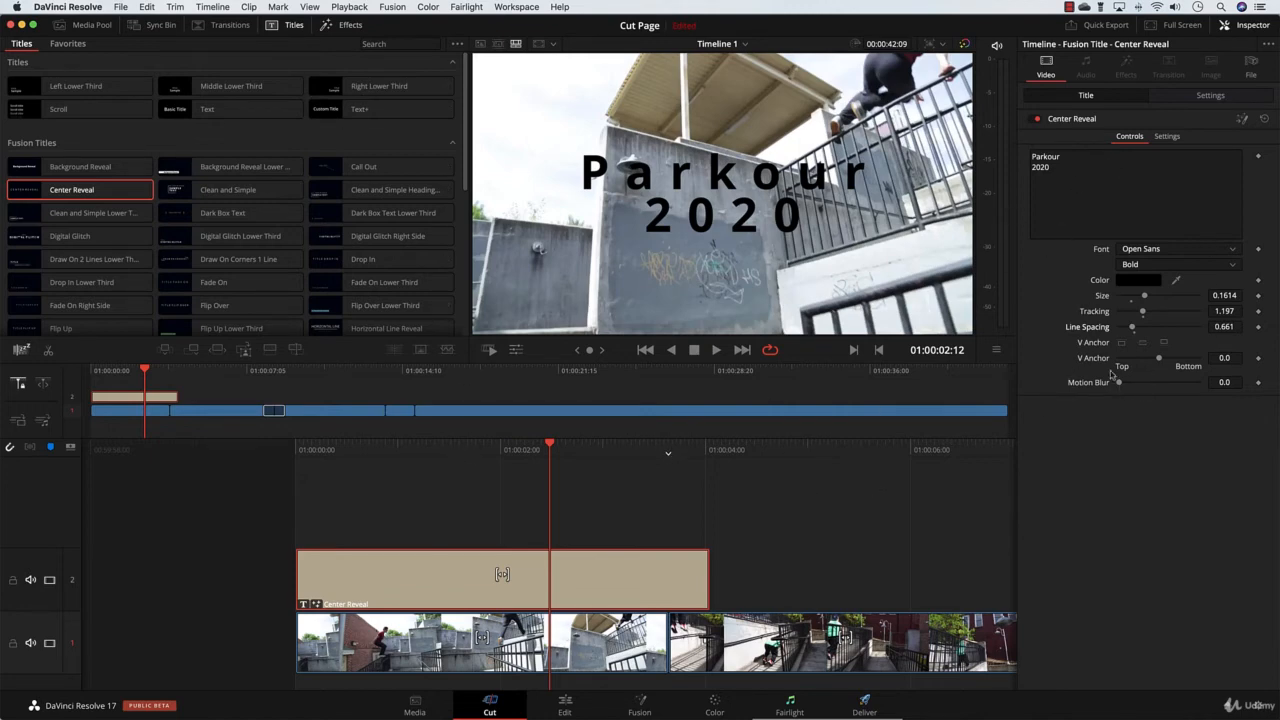
Replace the Center Reveal title on track 2 with the Clean and Simple Heading Lower Third title at the timeline start
{"action": "left_click", "coordinate": [362, 193]}
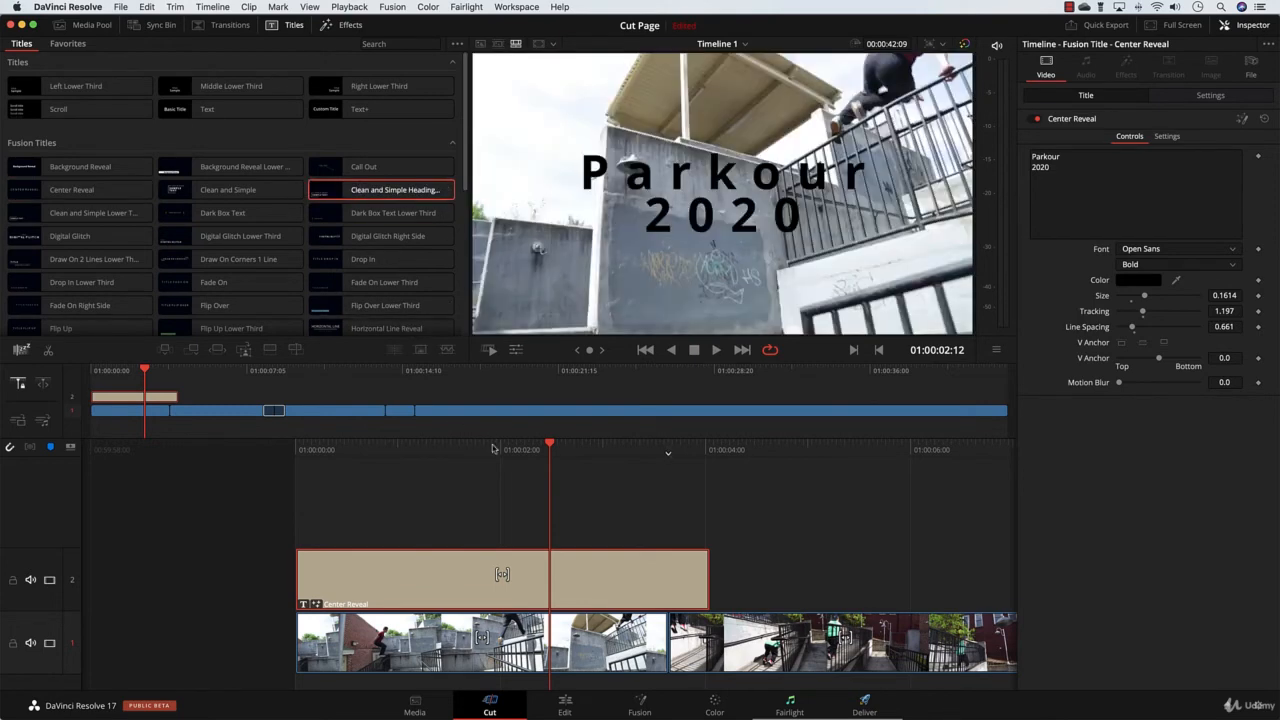
{"action": "key", "text": "Delete"}
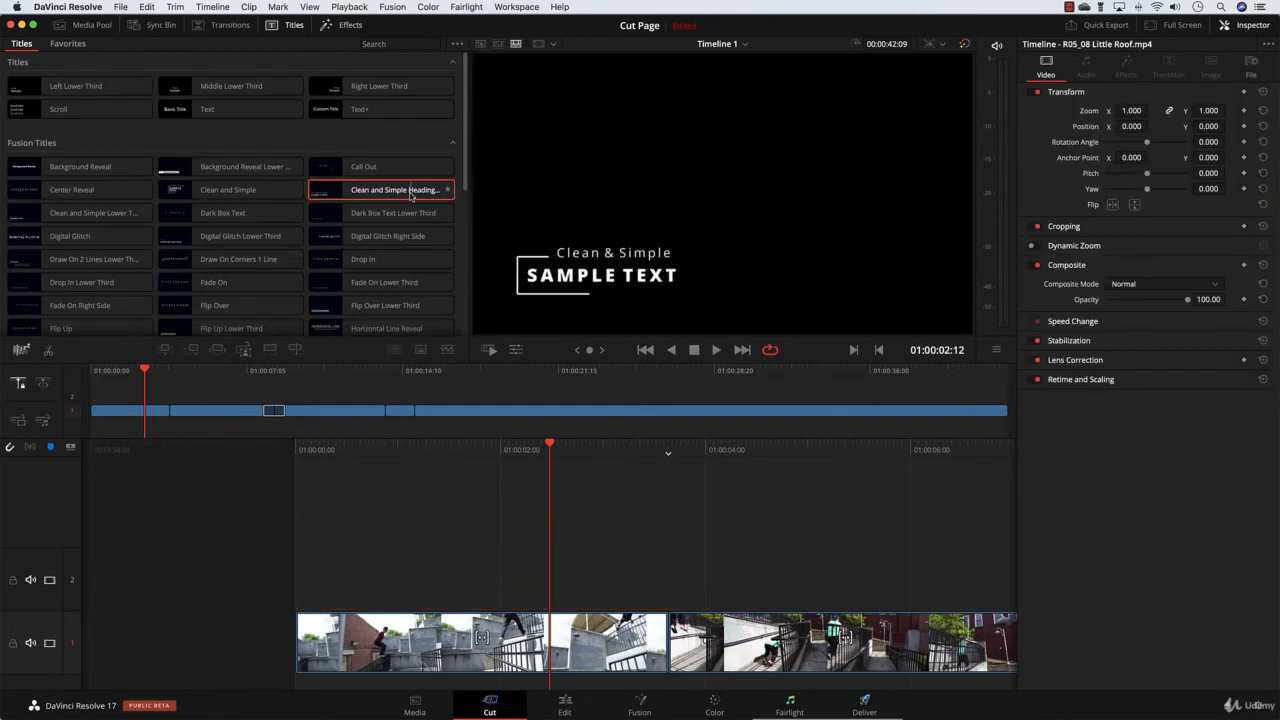
{"action": "left_click_drag", "start_coordinate": [400, 190], "coordinate": [298, 560]}
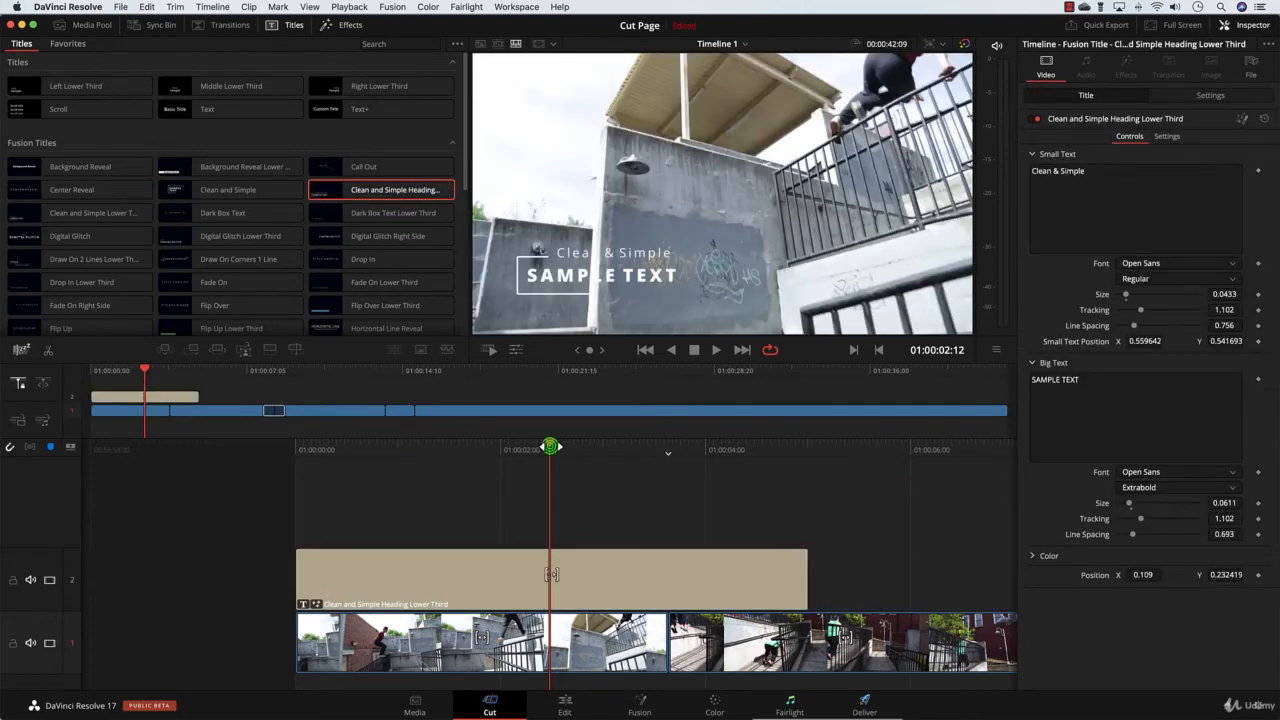
Examine the lower third's editable small and big text over the footage, and return the playhead to the timeline start
{"action": "left_click_drag", "start_coordinate": [552, 447], "coordinate": [499, 483]}
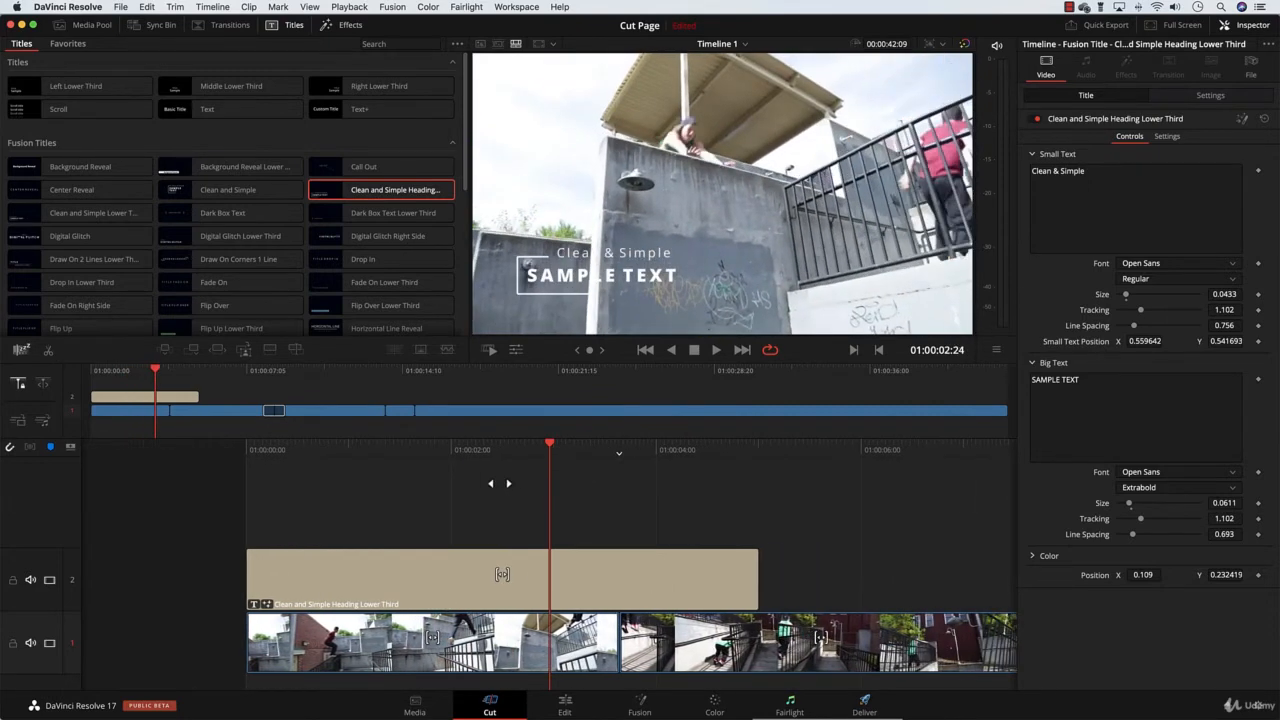
{"action": "triple_click", "coordinate": [1095, 178]}
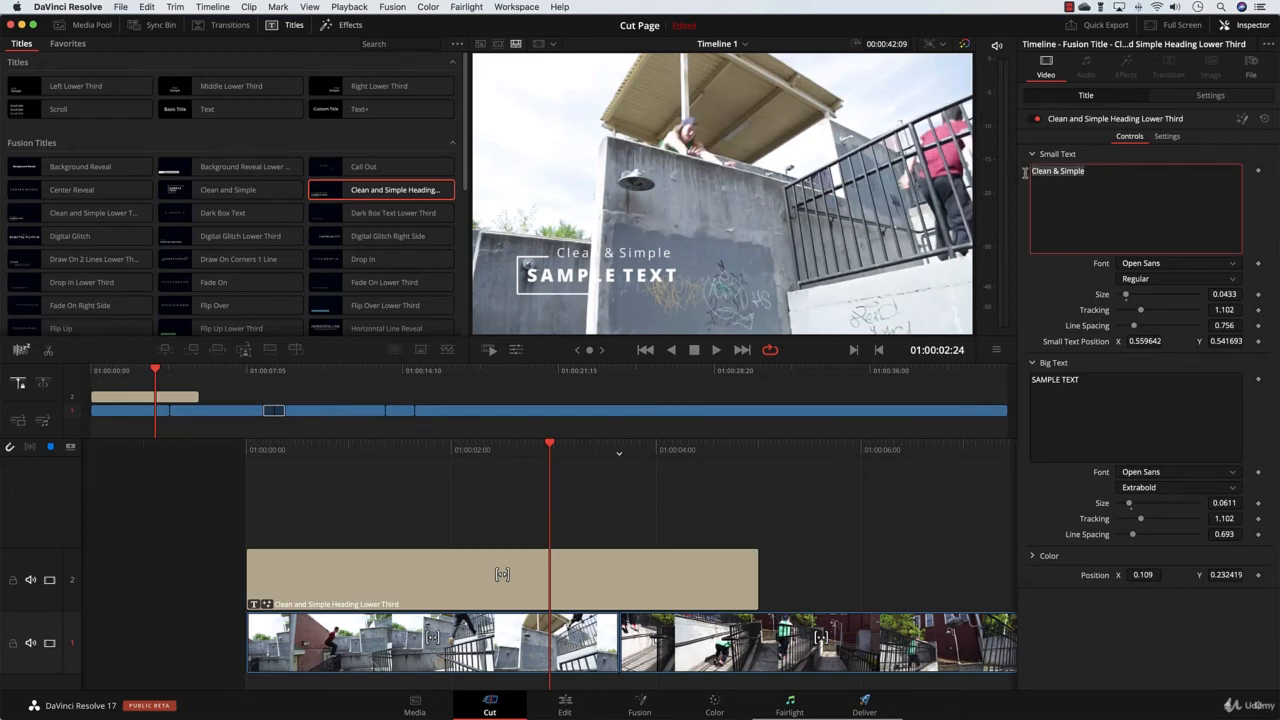
{"action": "left_click", "coordinate": [1110, 455]}
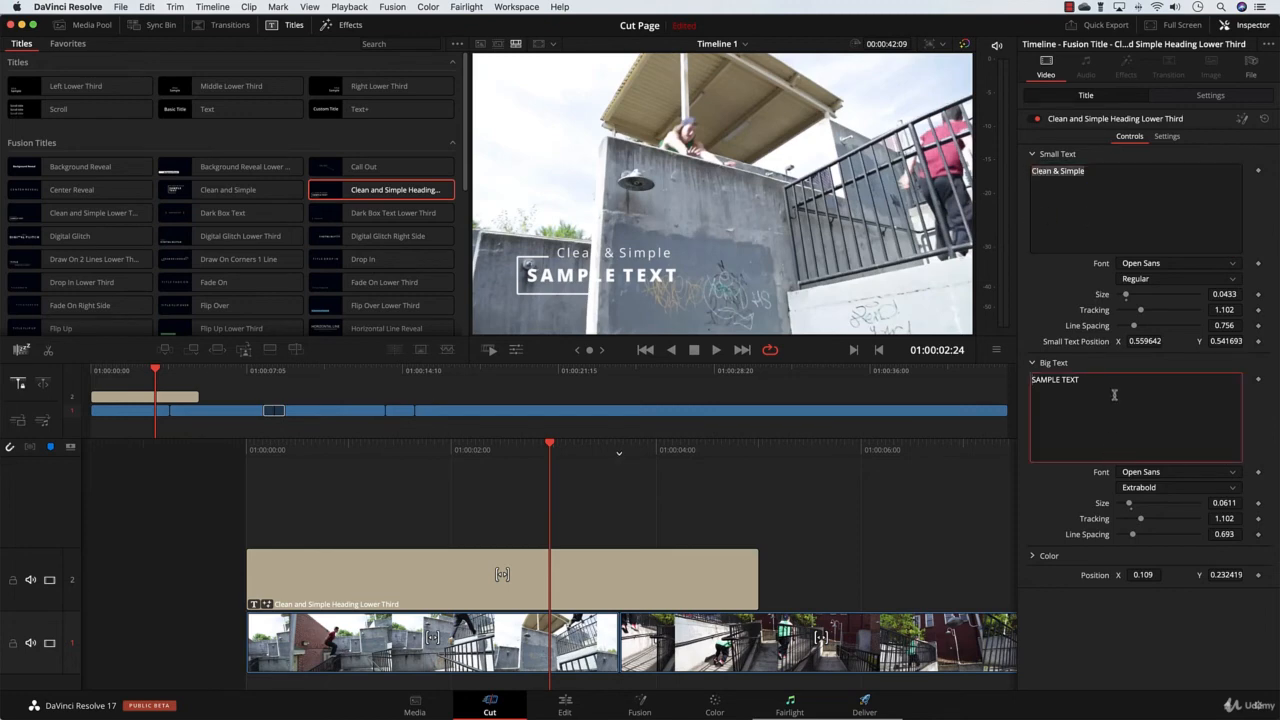
{"action": "triple_click", "coordinate": [1100, 383]}
{"action": "left_click", "coordinate": [836, 479]}
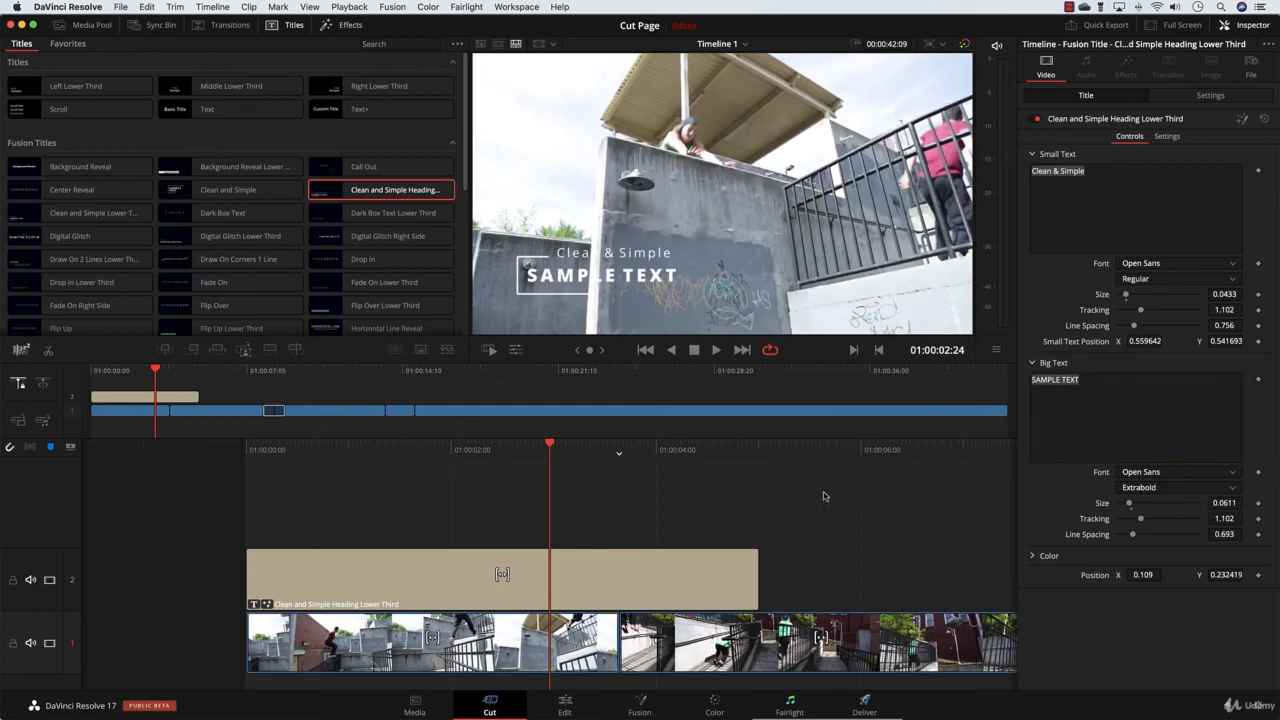
{"action": "key", "text": "Home"}
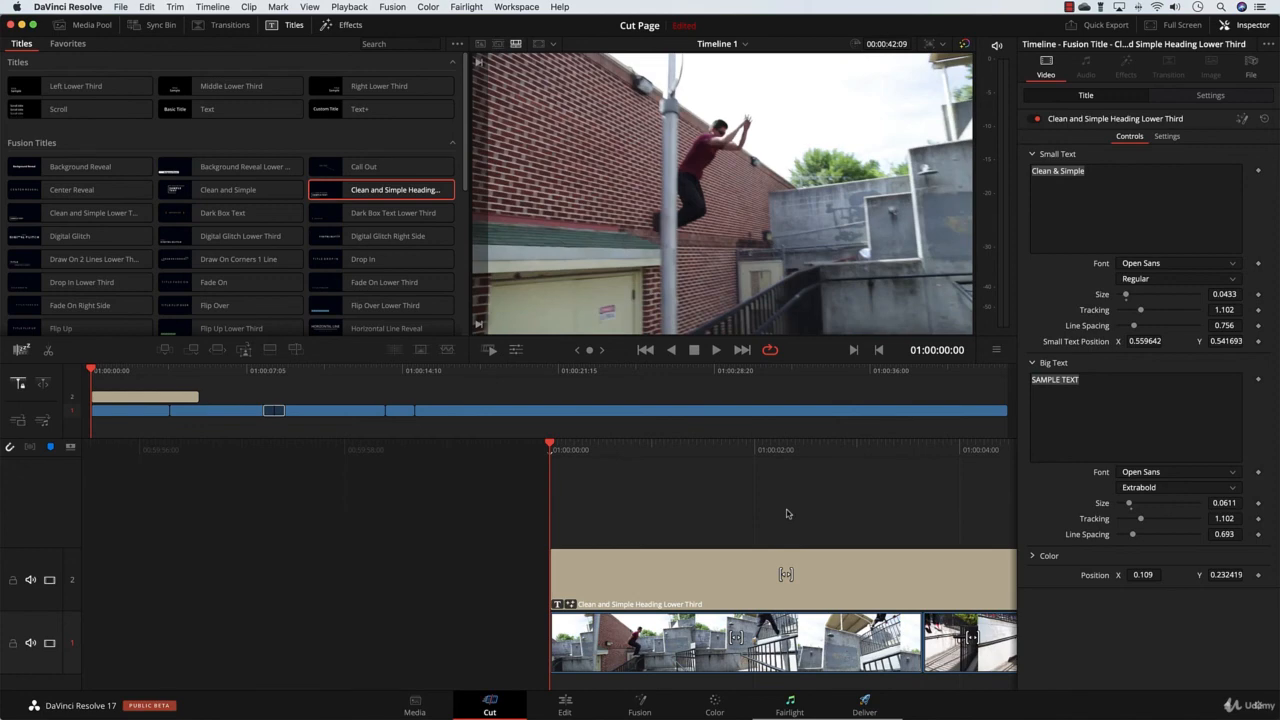